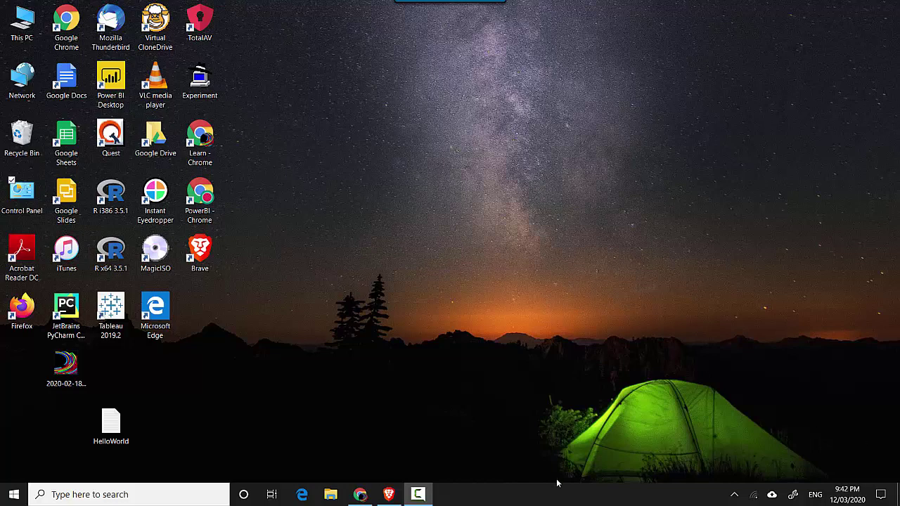
Open the Configure Dashboard Power BI report from My workspace's Reports list
{"action": "left_click", "coordinate": [389, 494]}
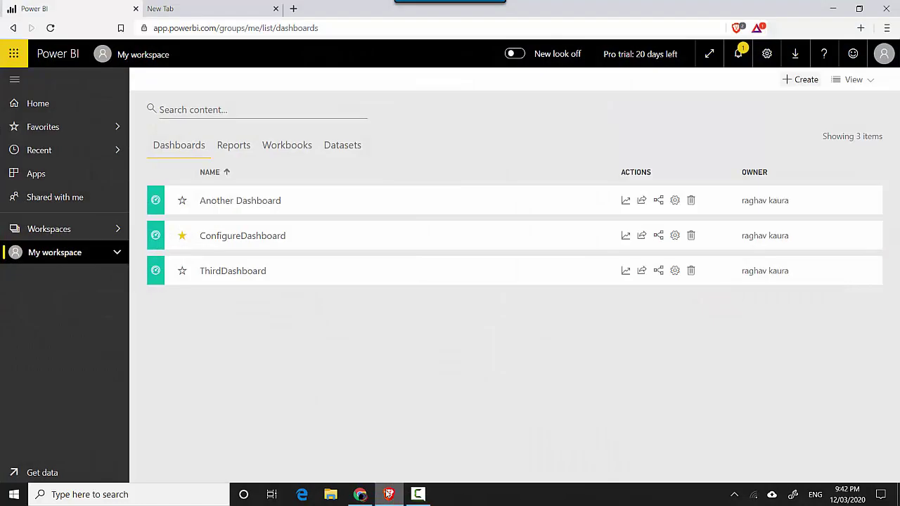
{"action": "left_click", "coordinate": [228, 149]}
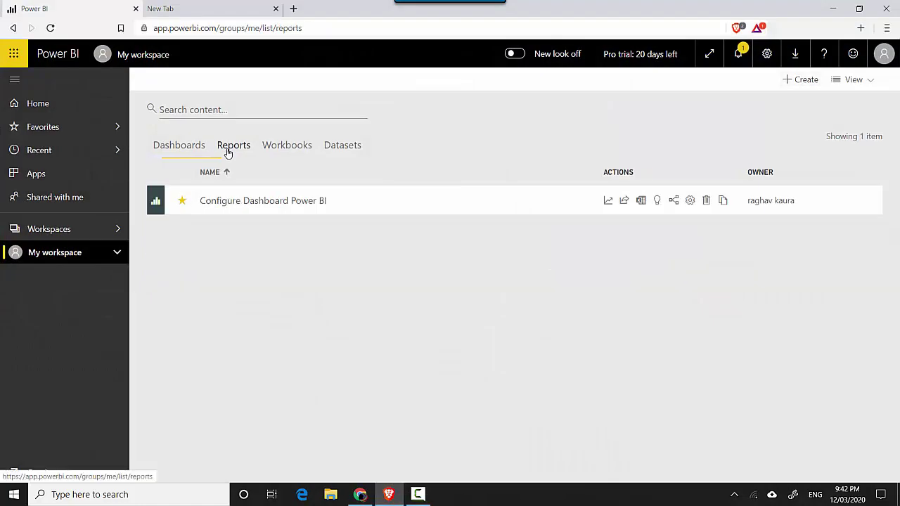
{"action": "left_click", "coordinate": [275, 204]}
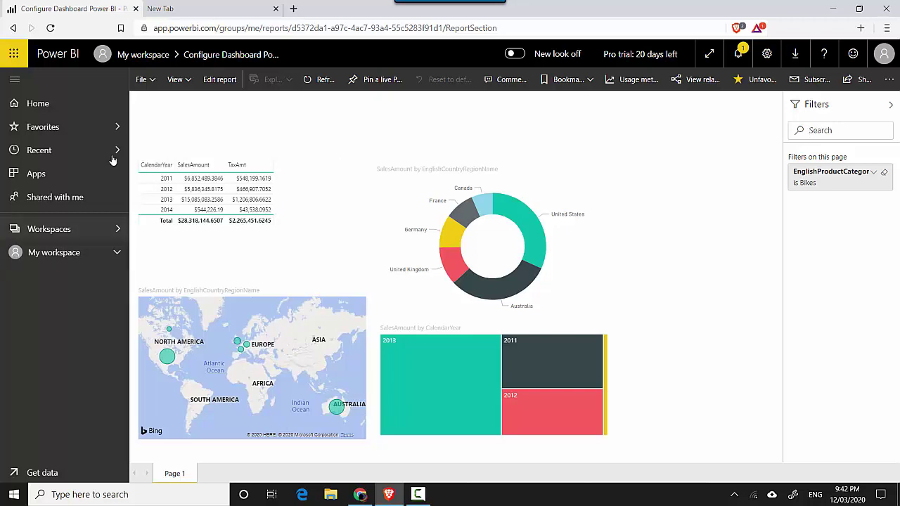
In edit mode, set the EnglishProductCategory page filter to Require single selection
{"action": "left_click", "coordinate": [218, 83]}
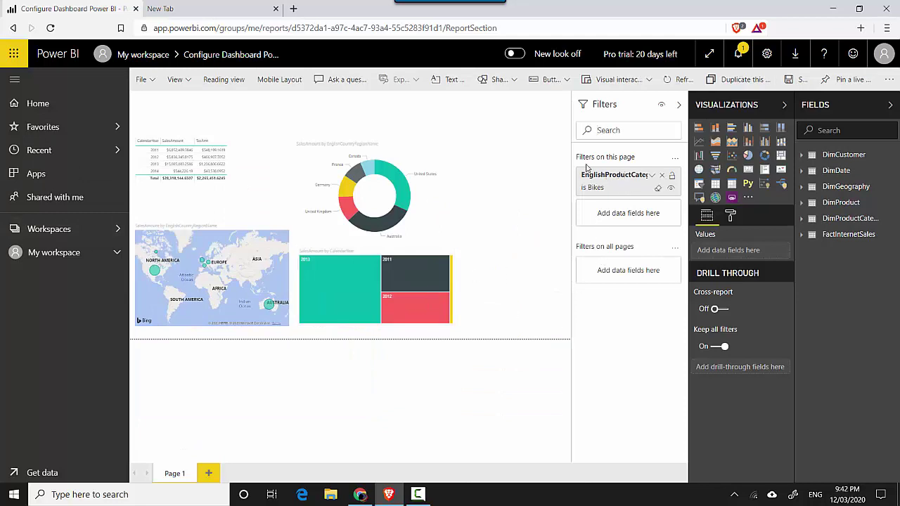
{"action": "left_click", "coordinate": [653, 177]}
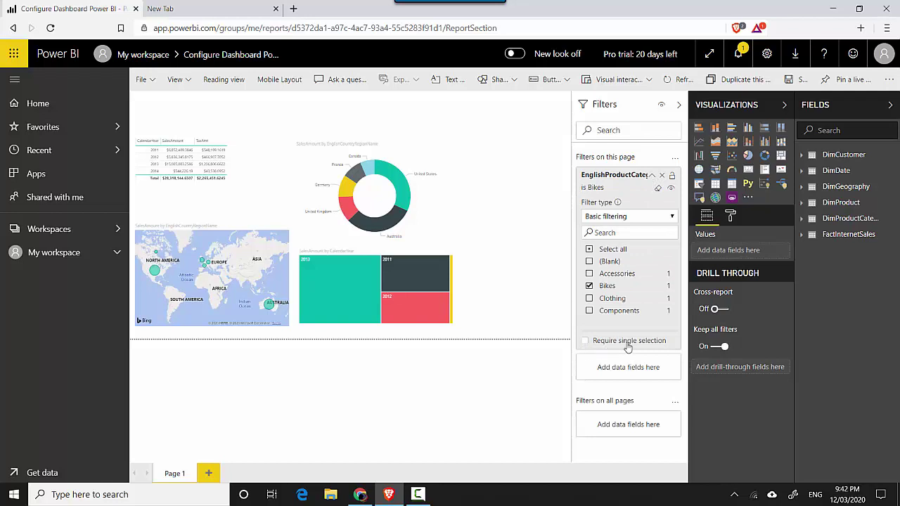
{"action": "left_click", "coordinate": [586, 343]}
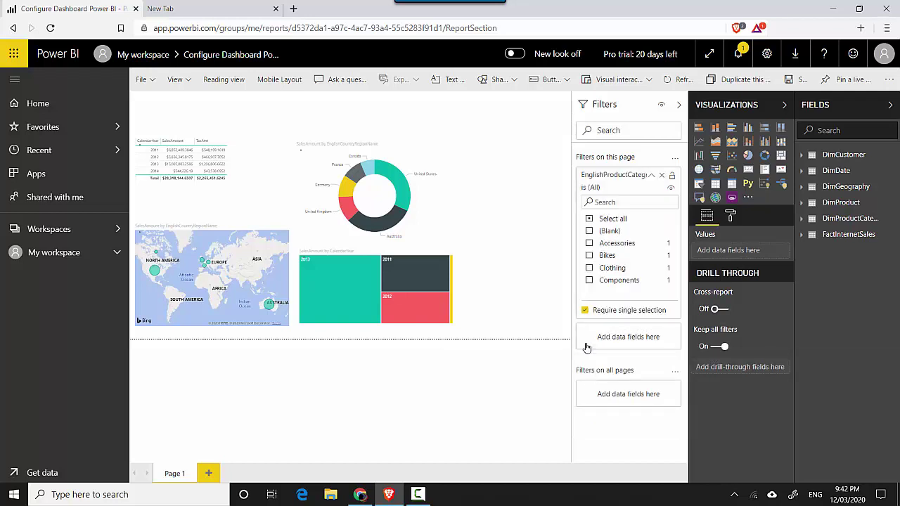
Switch Q&A on in Page 1's page information format settings
{"action": "left_click", "coordinate": [730, 218]}
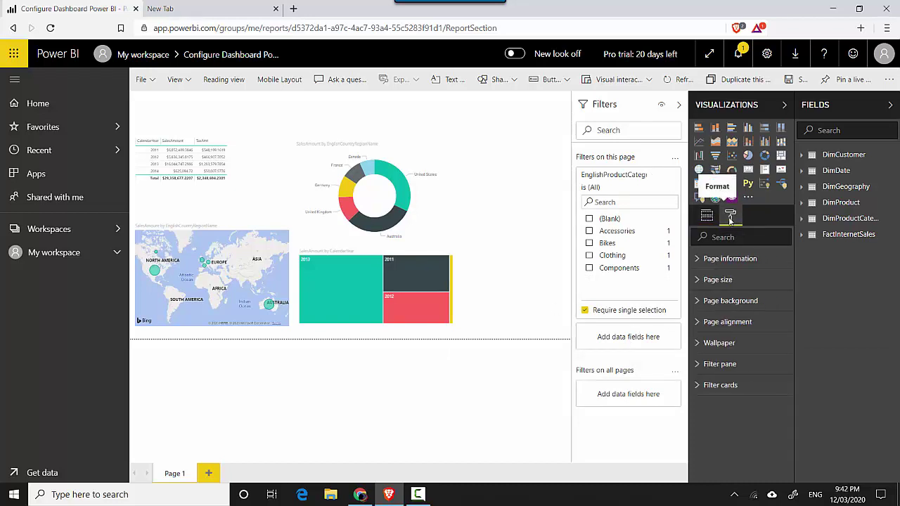
{"action": "left_click", "coordinate": [699, 262]}
{"action": "left_click", "coordinate": [720, 376]}
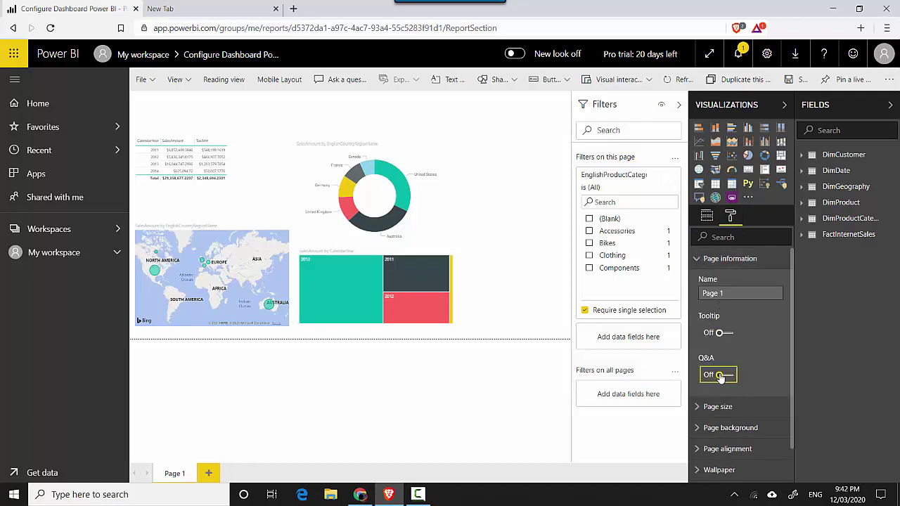
Enter 'Sales by product category' as the page's Q&A alternate name, correcting typos
{"action": "left_click", "coordinate": [759, 426]}
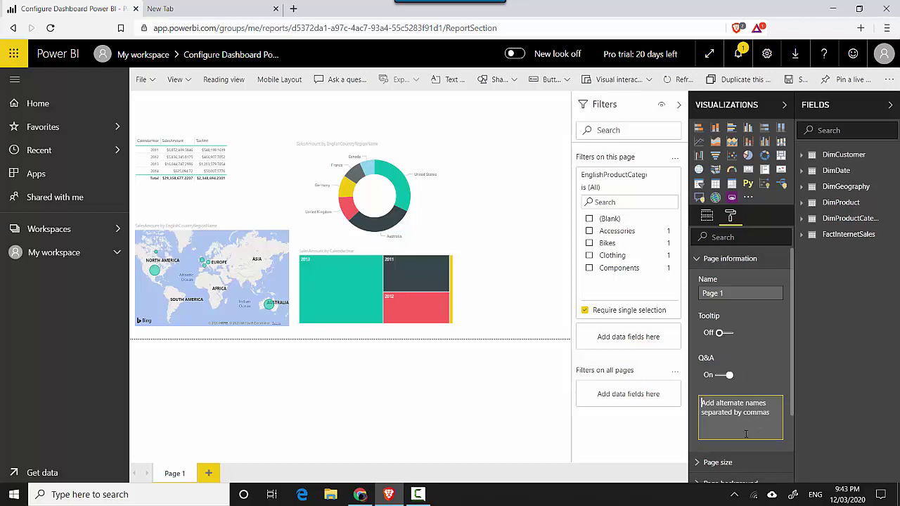
{"action": "type", "text": "Sasles"}
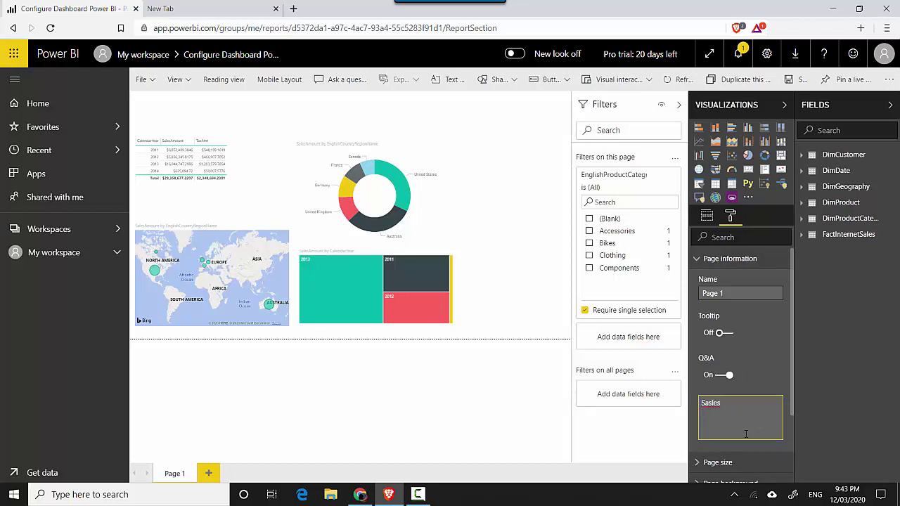
{"action": "key", "text": "BackSpace"}
{"action": "key", "text": "BackSpace"}
{"action": "type", "text": "lese"}
{"action": "type", "text": " by"}
{"action": "type", "text": " produc"}
{"action": "type", "text": "t category"}
{"action": "double_click", "coordinate": [711, 403]}
{"action": "type", "text": "Sales"}
Save the report, then open the ConfigureDashboard dashboard from My workspace
{"action": "left_click", "coordinate": [151, 82]}
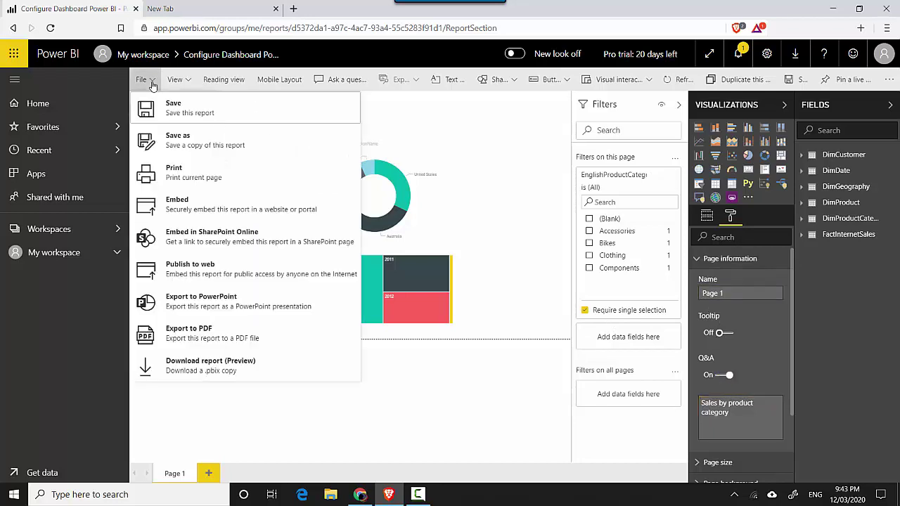
{"action": "left_click", "coordinate": [168, 109]}
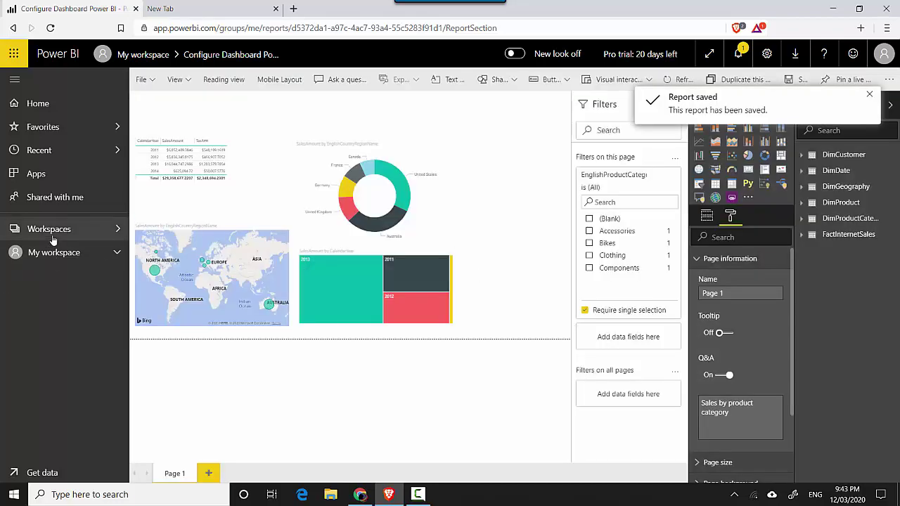
{"action": "left_click", "coordinate": [49, 257]}
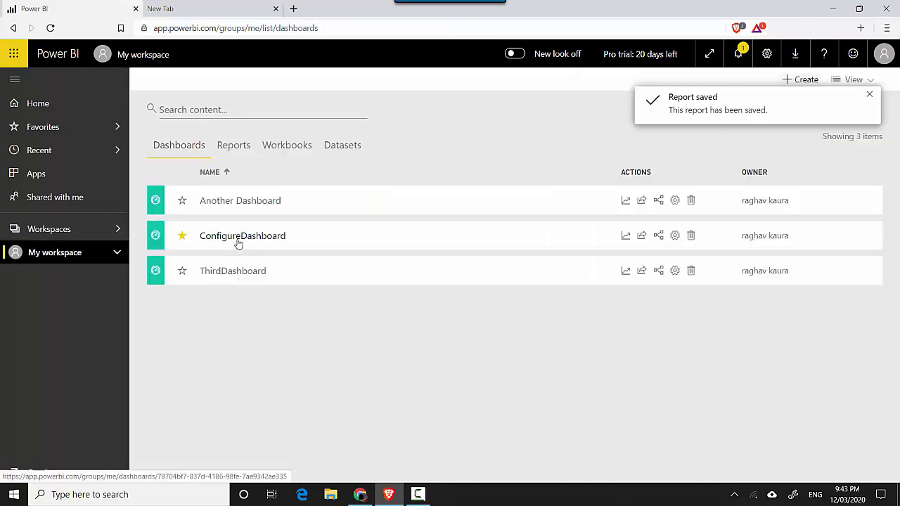
{"action": "left_click", "coordinate": [238, 245]}
Ask dashboard Q&A 'Sales by product category for Bikes', then delete 'for Bikes'
{"action": "left_click", "coordinate": [211, 106]}
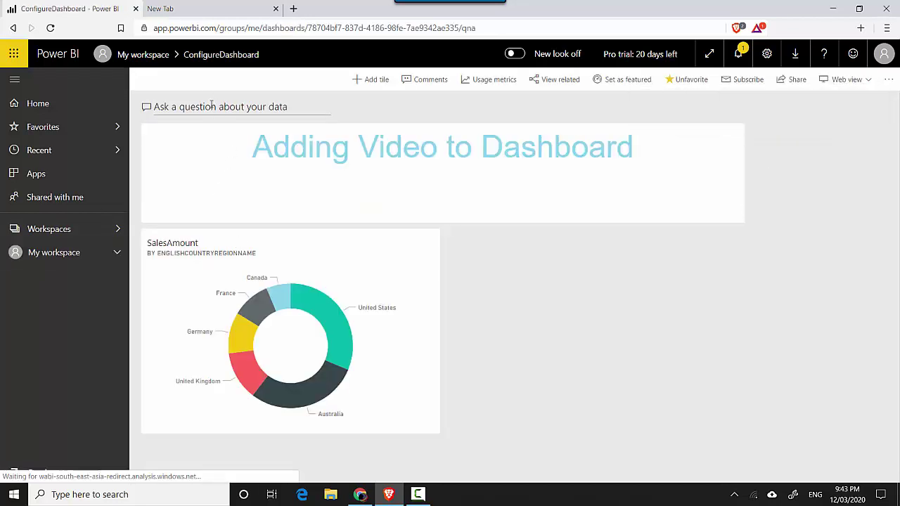
{"action": "type", "text": "sa"}
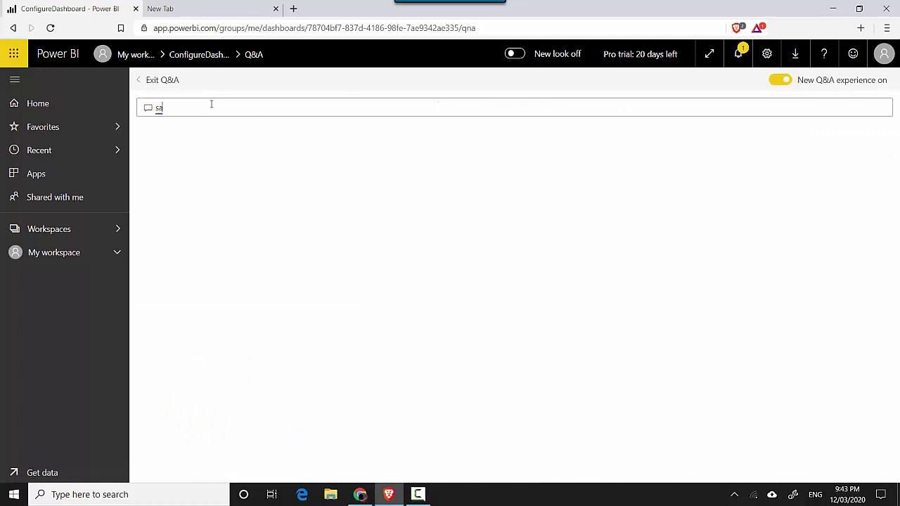
{"action": "type", "text": "les by pro"}
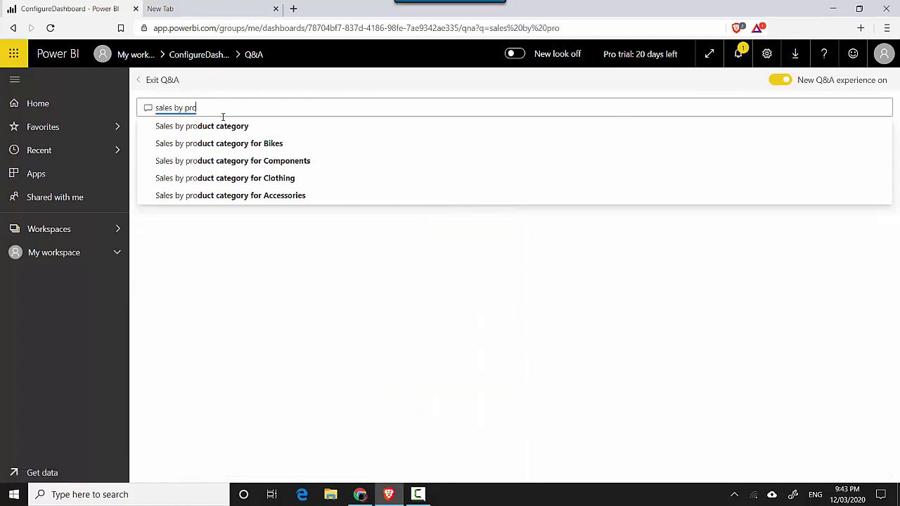
{"action": "left_click", "coordinate": [232, 144]}
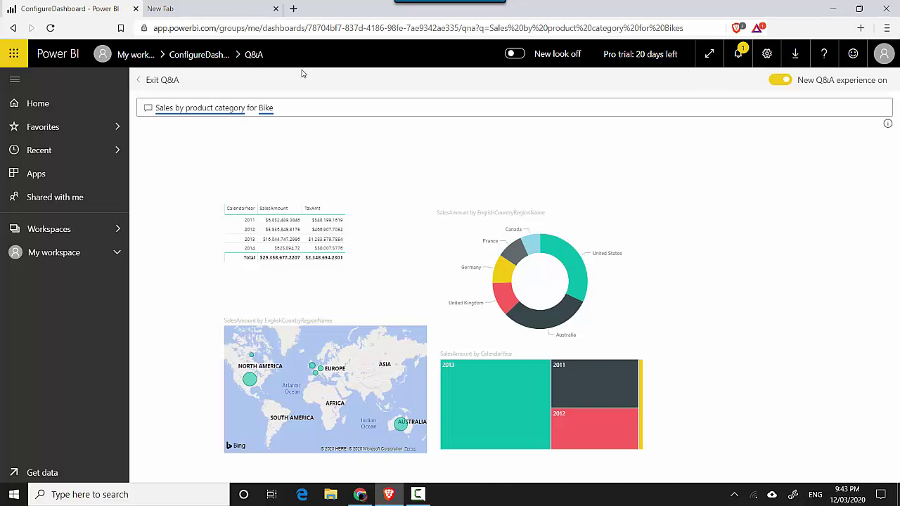
{"action": "key", "text": "BackSpace"}
{"action": "key", "text": "BackSpace"}
{"action": "key", "text": "BackSpace"}
{"action": "key", "text": "BackSpace"}
{"action": "key", "text": "BackSpace"}
{"action": "key", "text": "BackSpace"}
{"action": "key", "text": "BackSpace"}
{"action": "key", "text": "BackSpace"}
{"action": "key", "text": "BackSpace"}
{"action": "key", "text": "BackSpace"}
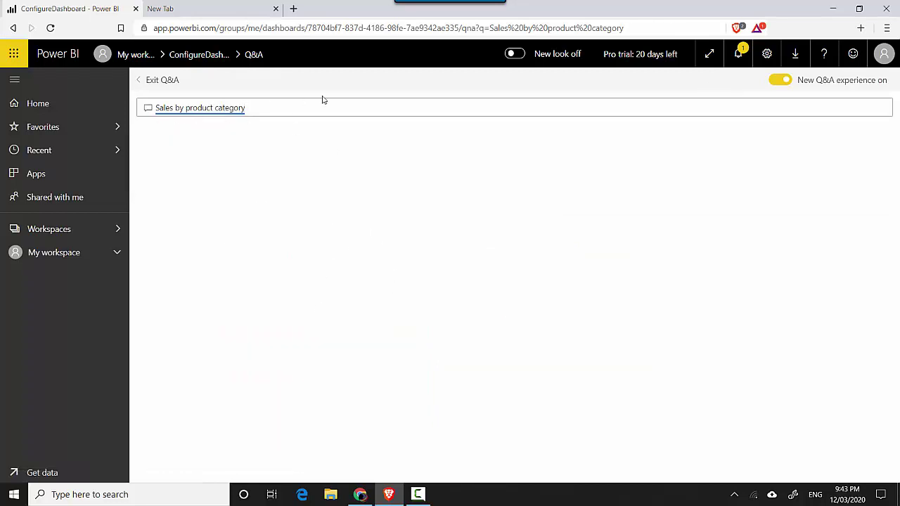
Revise the Q&A question using the 'Sales by product category' suggestion and retyping 'cate'
{"action": "key", "text": "BackSpace"}
{"action": "key", "text": "BackSpace"}
{"action": "key", "text": "BackSpace"}
{"action": "key", "text": "BackSpace"}
{"action": "key", "text": "BackSpace"}
{"action": "key", "text": "BackSpace"}
{"action": "key", "text": "BackSpace"}
{"action": "key", "text": "BackSpace"}
{"action": "key", "text": "BackSpace"}
{"action": "key", "text": "BackSpace"}
{"action": "key", "text": "BackSpace"}
{"action": "key", "text": "BackSpace"}
{"action": "key", "text": "BackSpace"}
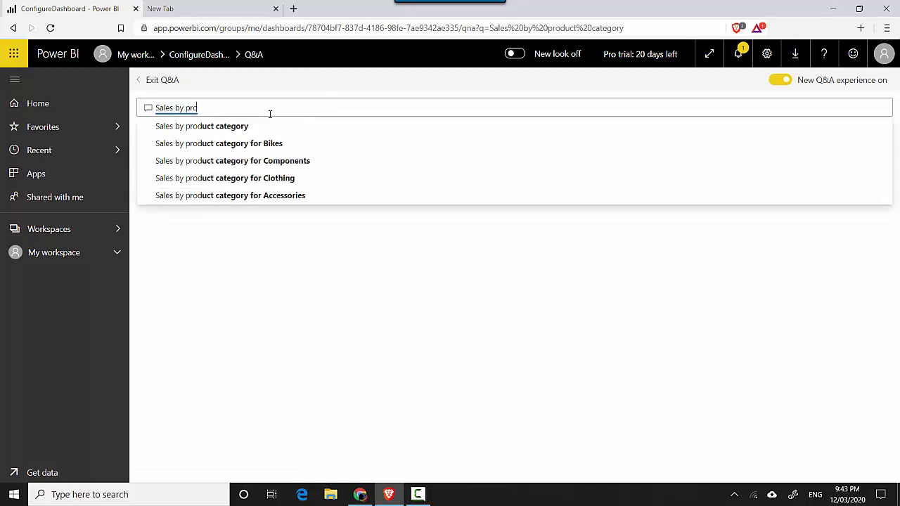
{"action": "left_click", "coordinate": [240, 129]}
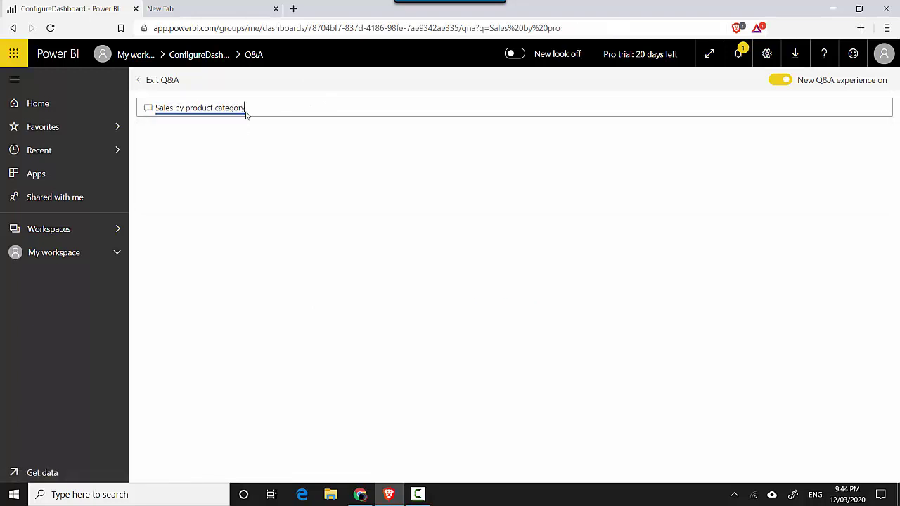
{"action": "left_click", "coordinate": [257, 111]}
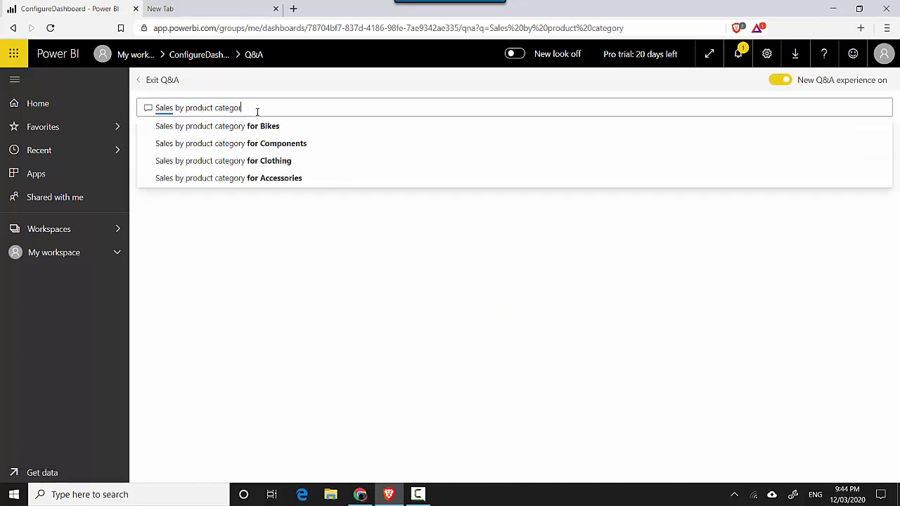
{"action": "key", "text": "BackSpace"}
{"action": "key", "text": "BackSpace"}
{"action": "key", "text": "BackSpace"}
{"action": "key", "text": "BackSpace"}
{"action": "key", "text": "BackSpace"}
{"action": "key", "text": "BackSpace"}
{"action": "key", "text": "BackSpace"}
{"action": "key", "text": "BackSpace"}
{"action": "key", "text": "BackSpace"}
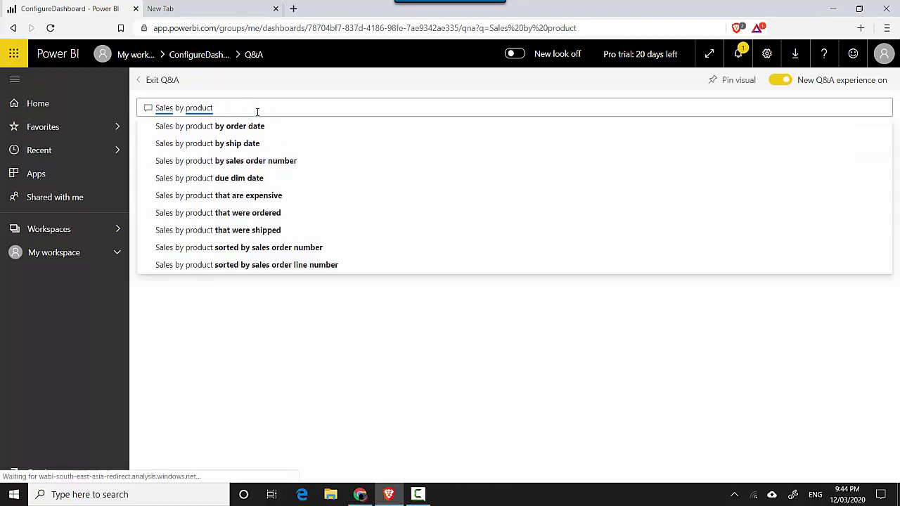
{"action": "type", "text": "cate"}
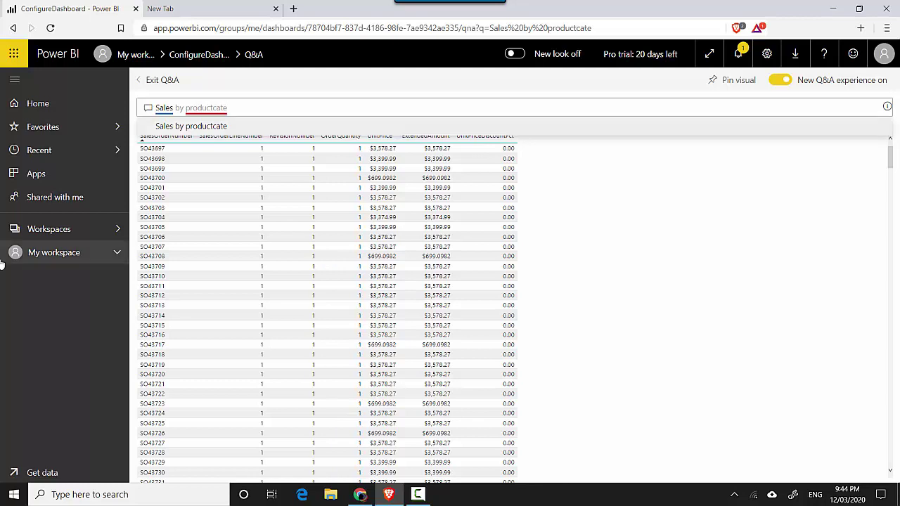
Return to My workspace's Reports list and select the leftover search text
{"action": "left_click", "coordinate": [28, 232]}
{"action": "left_click", "coordinate": [70, 253]}
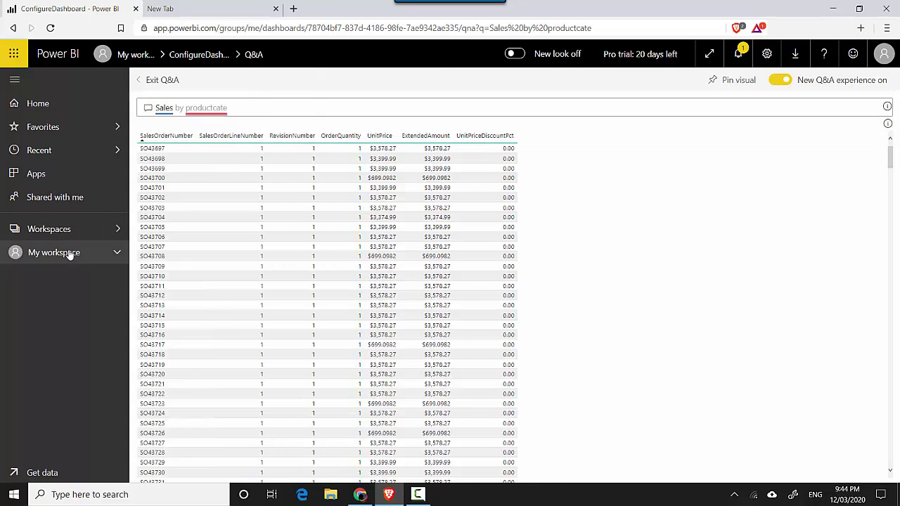
{"action": "left_click", "coordinate": [70, 254]}
{"action": "left_click", "coordinate": [223, 146]}
{"action": "left_click_drag", "start_coordinate": [268, 118], "coordinate": [146, 113]}
Clear the search, reopen the Configure Dashboard Power BI report for editing, expanding the EnglishProductCategory filter
{"action": "key", "text": "BackSpace"}
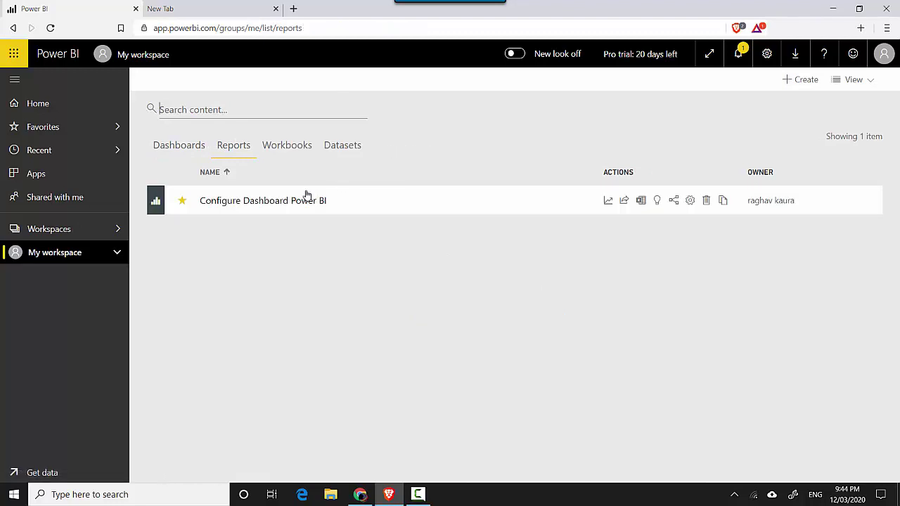
{"action": "left_click", "coordinate": [306, 196]}
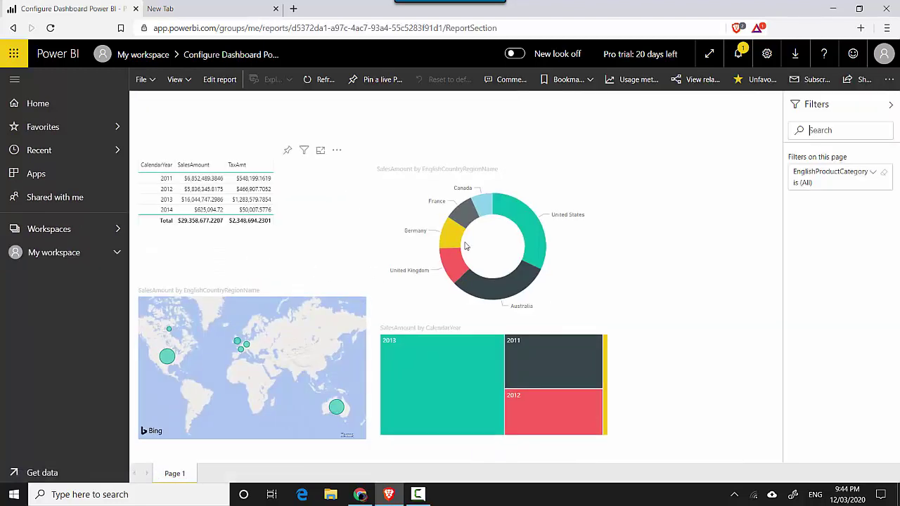
{"action": "left_click", "coordinate": [220, 79]}
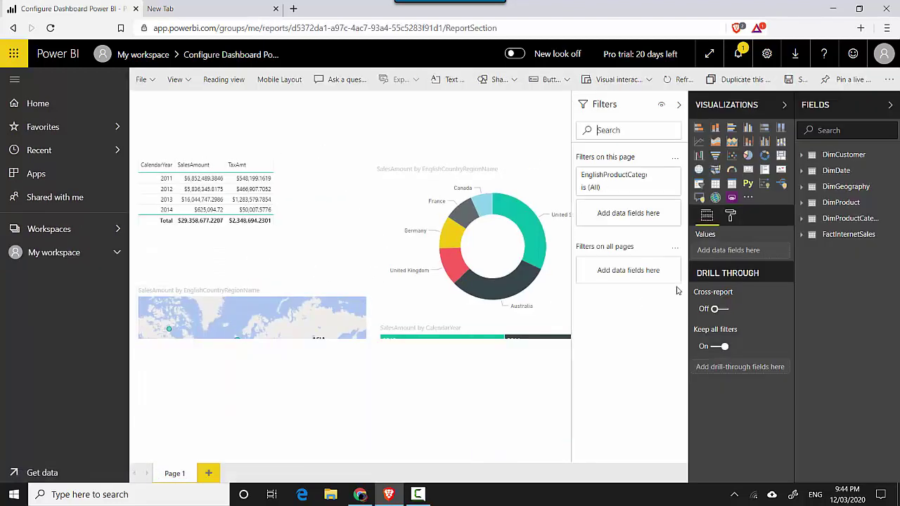
{"action": "left_click", "coordinate": [652, 176]}
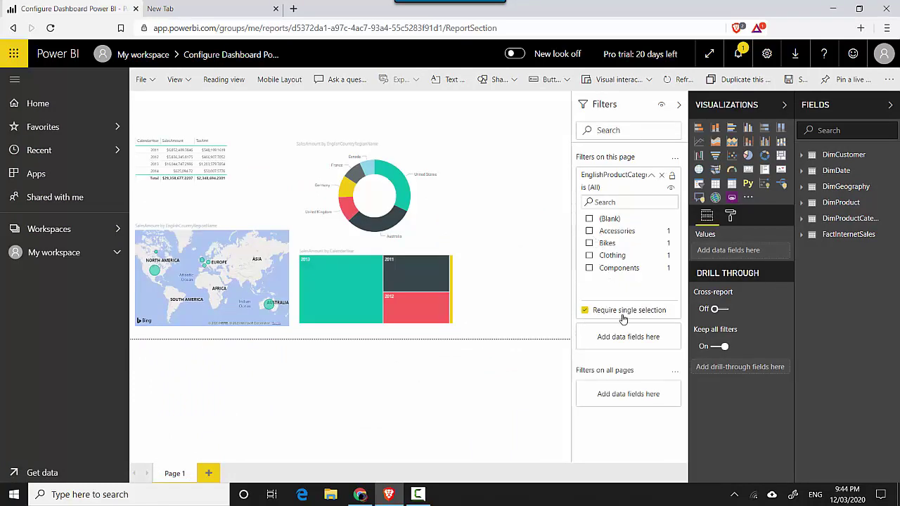
Check that Page 1 still has Q&A on with alternate name 'Sales by product category'
{"action": "left_click", "coordinate": [730, 216]}
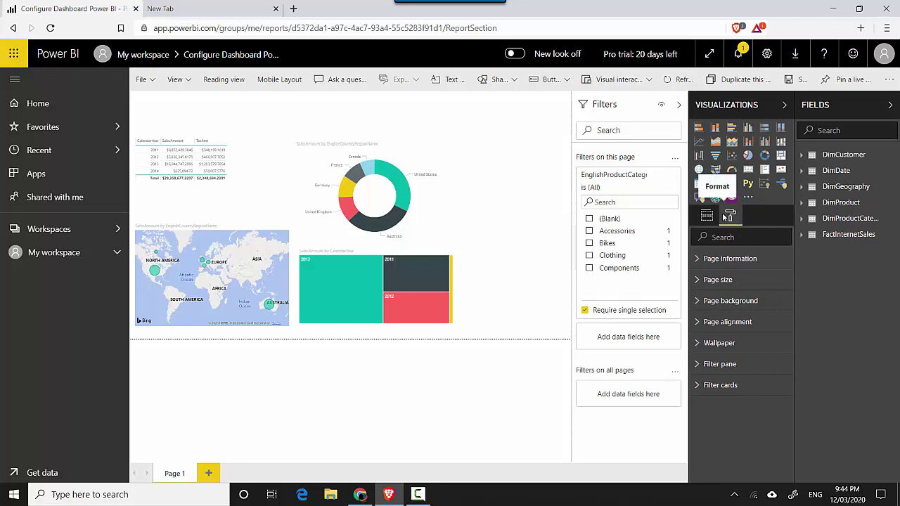
{"action": "left_click", "coordinate": [699, 260]}
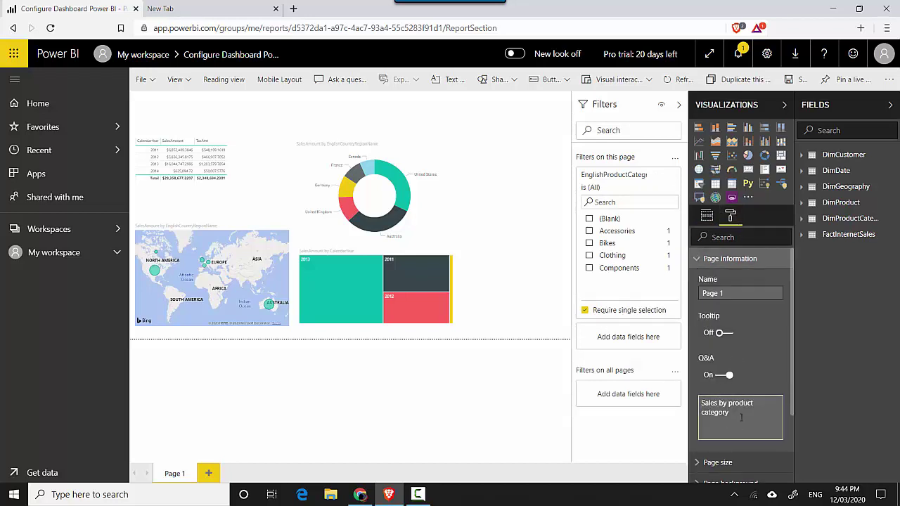
{"action": "left_click_drag", "start_coordinate": [733, 416], "coordinate": [695, 409]}
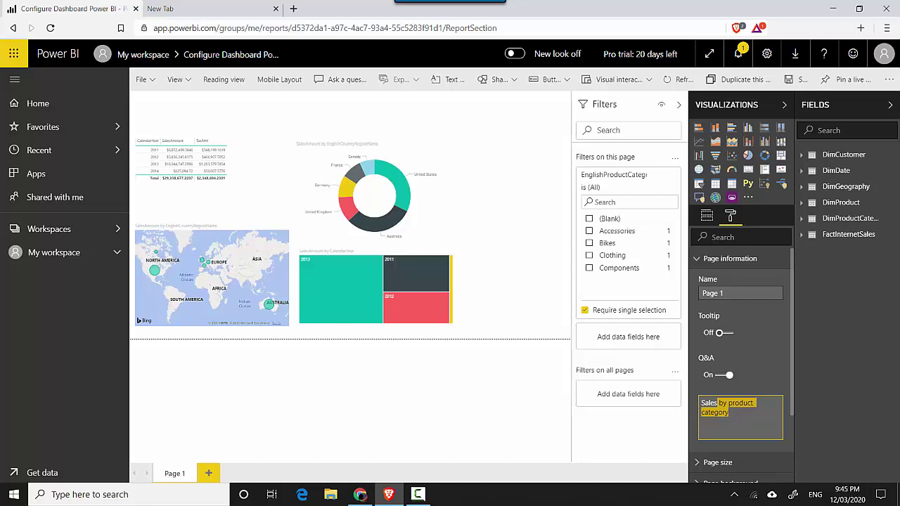
{"action": "mouse_move", "coordinate": [417, 495]}
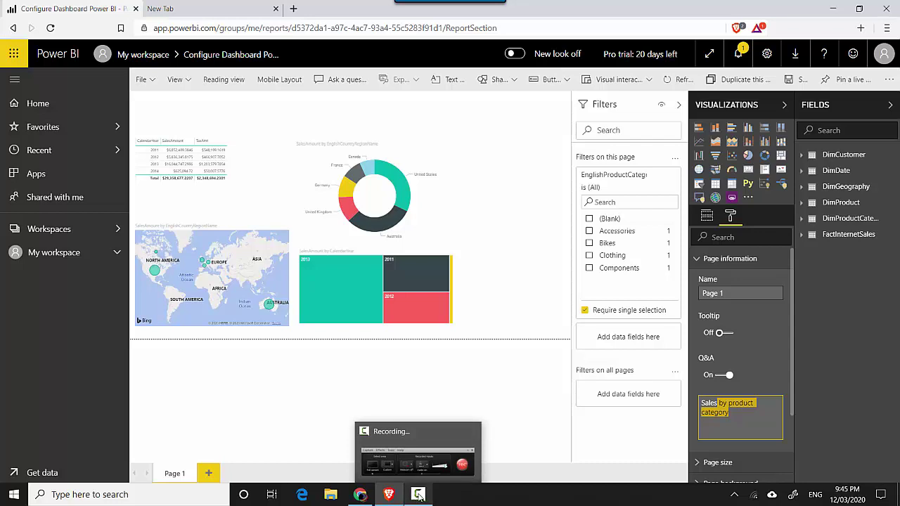
{"action": "left_click", "coordinate": [417, 495]}
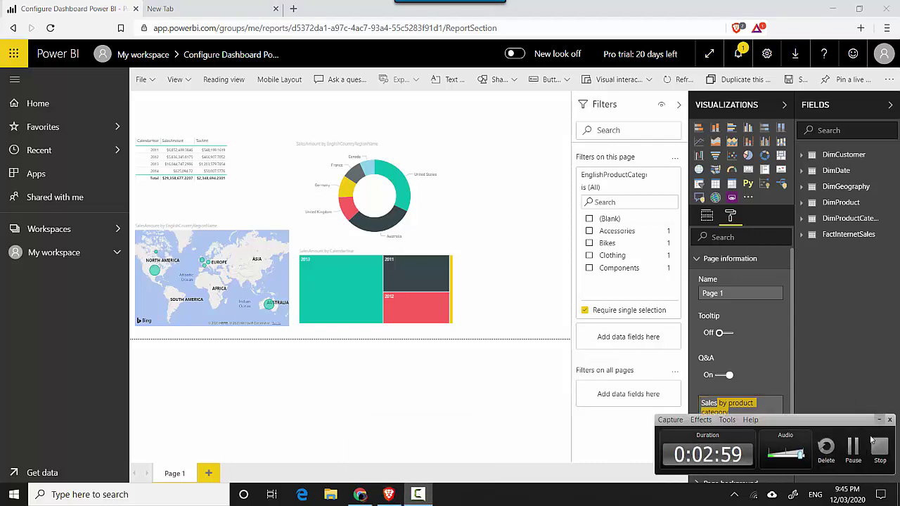